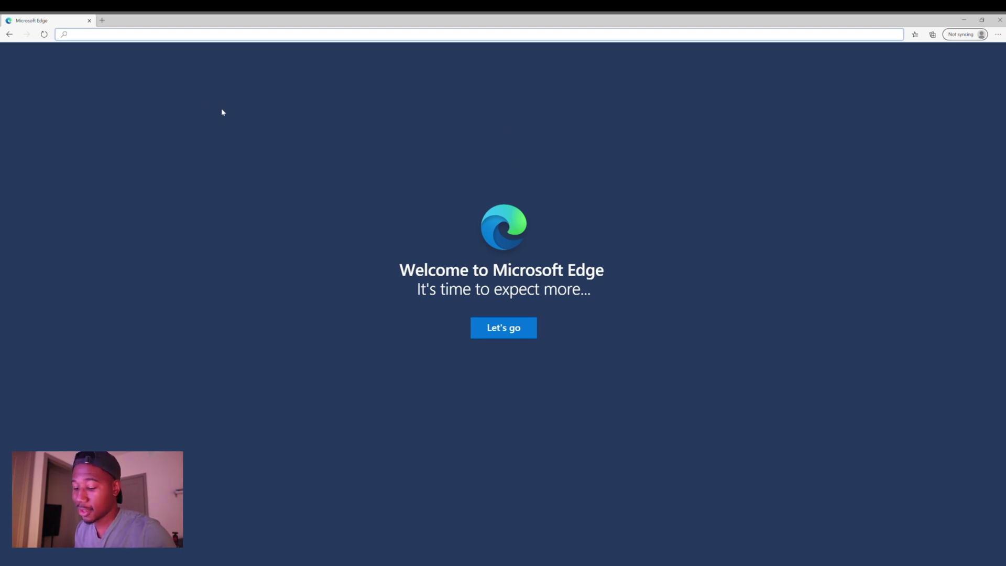
Load nicehash.com in Microsoft Edge's address bar to reach the NiceHash home page.
{"action": "type", "text": "nicehash"}
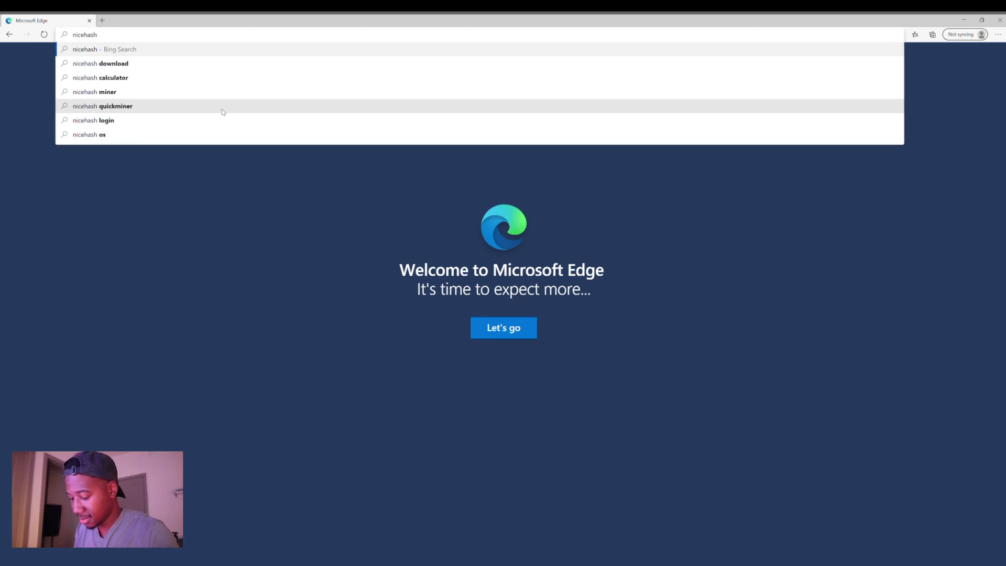
{"action": "type", "text": ".com"}
{"action": "key", "text": "Return"}
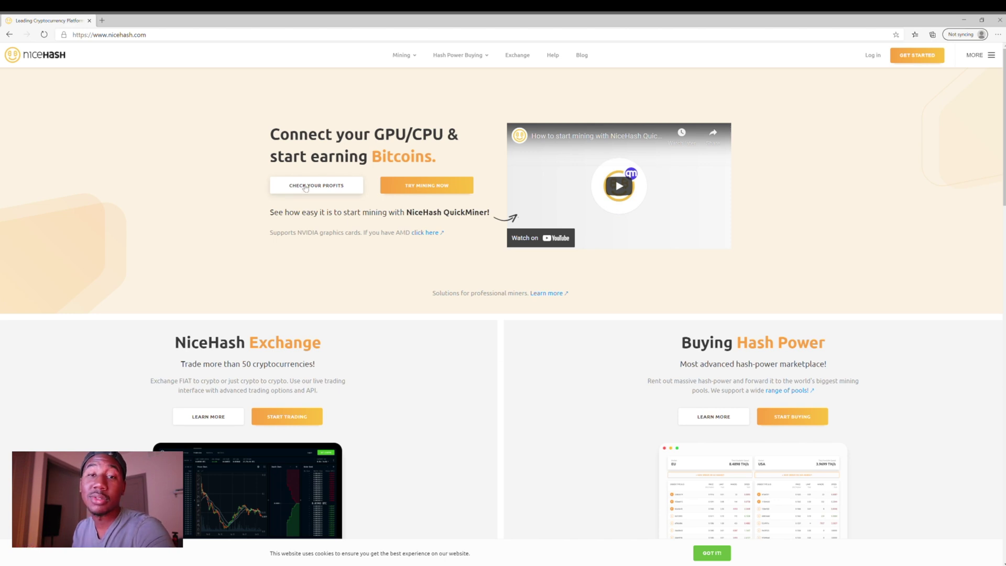
Run NiceHash's hardware auto-detection with NiceHashAutoDetect.exe to find the Ryzen 7 3700X and RTX 3070.
{"action": "left_click", "coordinate": [305, 186]}
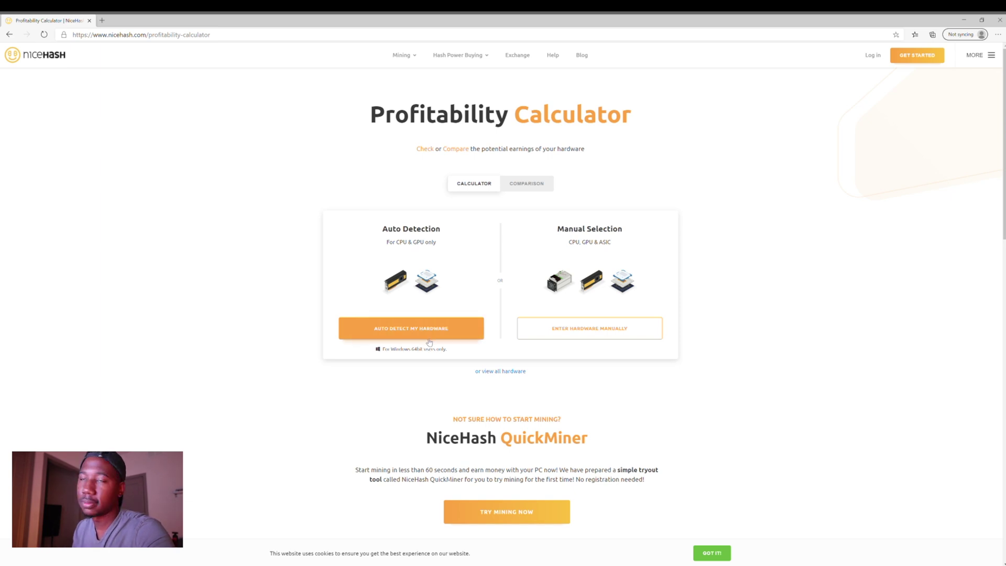
{"action": "left_click", "coordinate": [428, 338]}
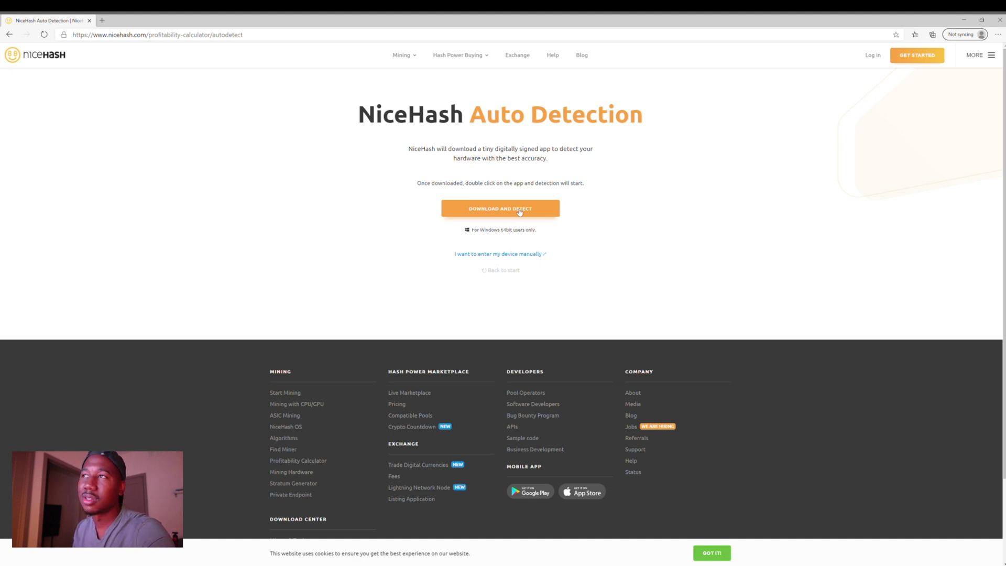
{"action": "left_click", "coordinate": [520, 209]}
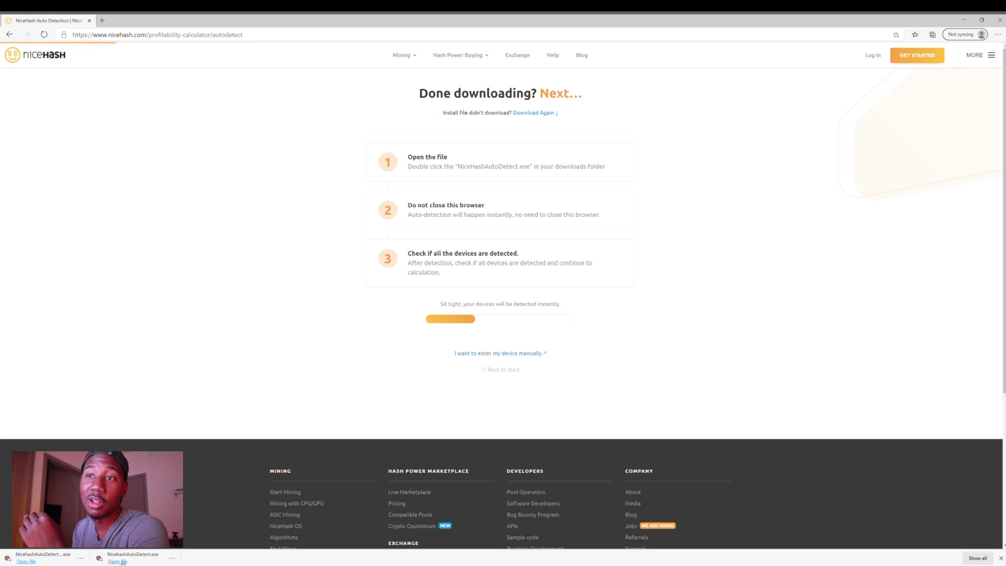
{"action": "left_click", "coordinate": [122, 561]}
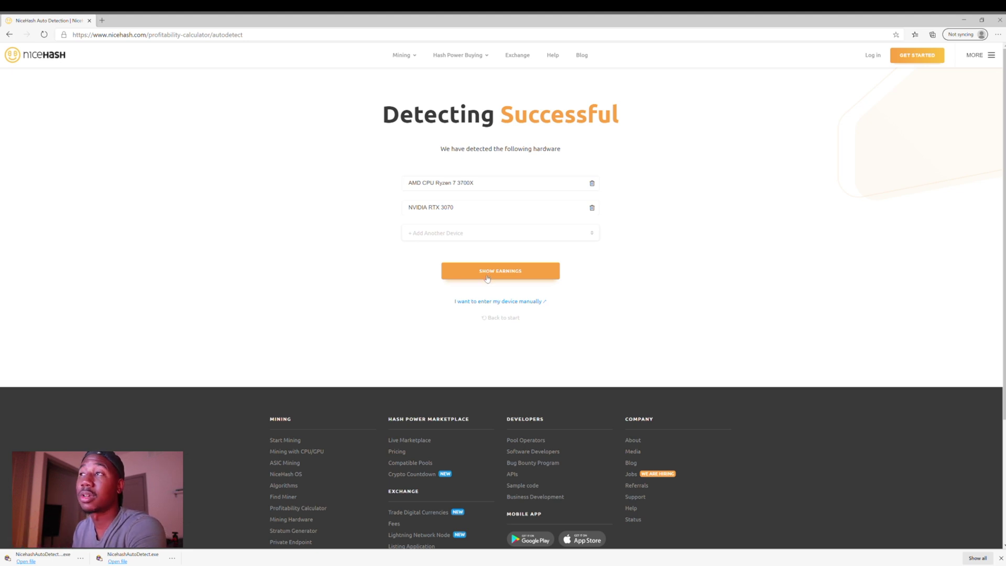
Show the estimated earnings for the Ryzen 7 3700X and RTX 3070, about 3.81 USD per day.
{"action": "left_click", "coordinate": [487, 278]}
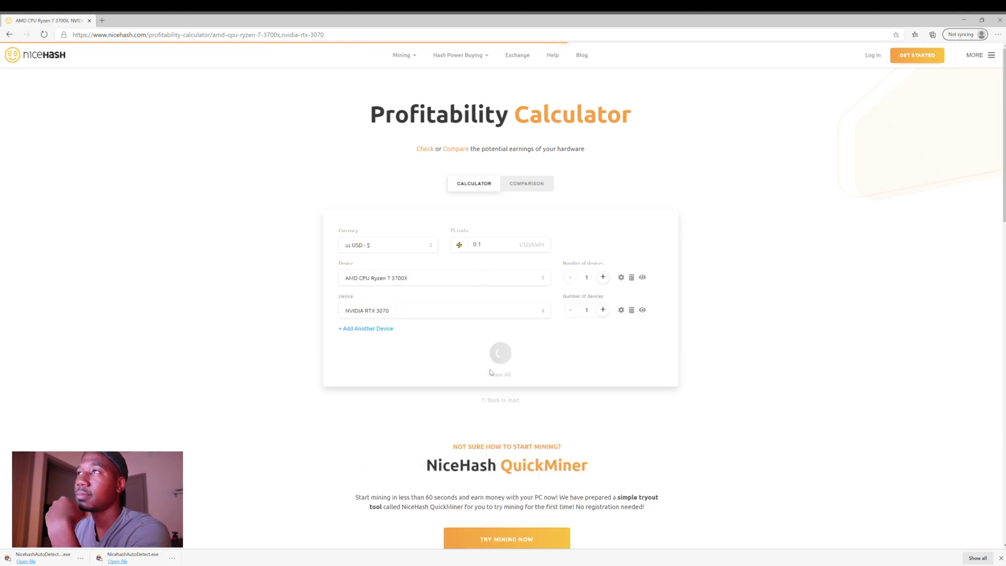
{"action": "scroll", "coordinate": [455, 244], "scroll_direction": "down", "scroll_amount": 2}
{"action": "scroll", "coordinate": [772, 299], "scroll_direction": "up", "scroll_amount": 6}
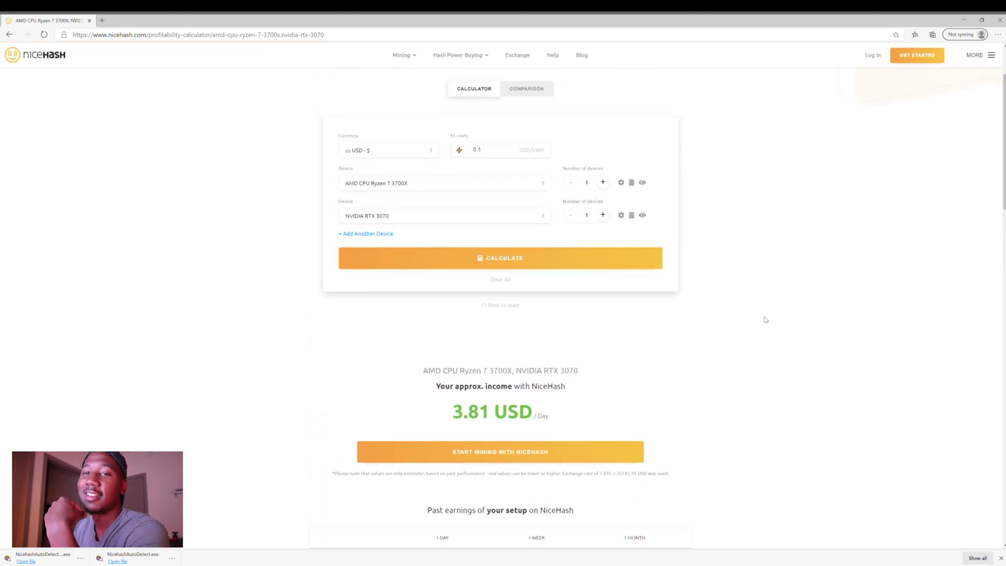
{"action": "scroll", "coordinate": [758, 318], "scroll_direction": "down", "scroll_amount": 4}
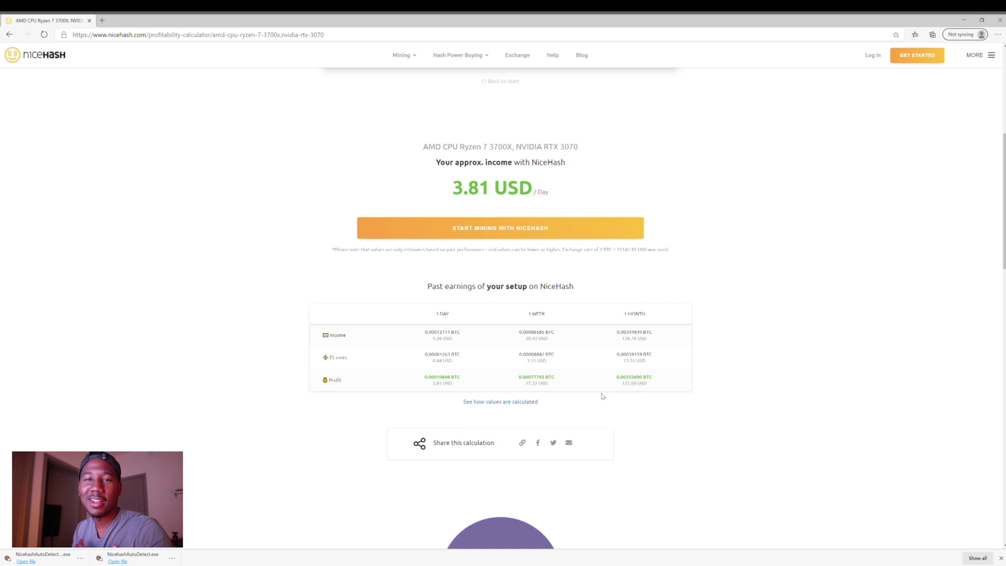
{"action": "scroll", "coordinate": [603, 396], "scroll_direction": "up", "scroll_amount": 6}
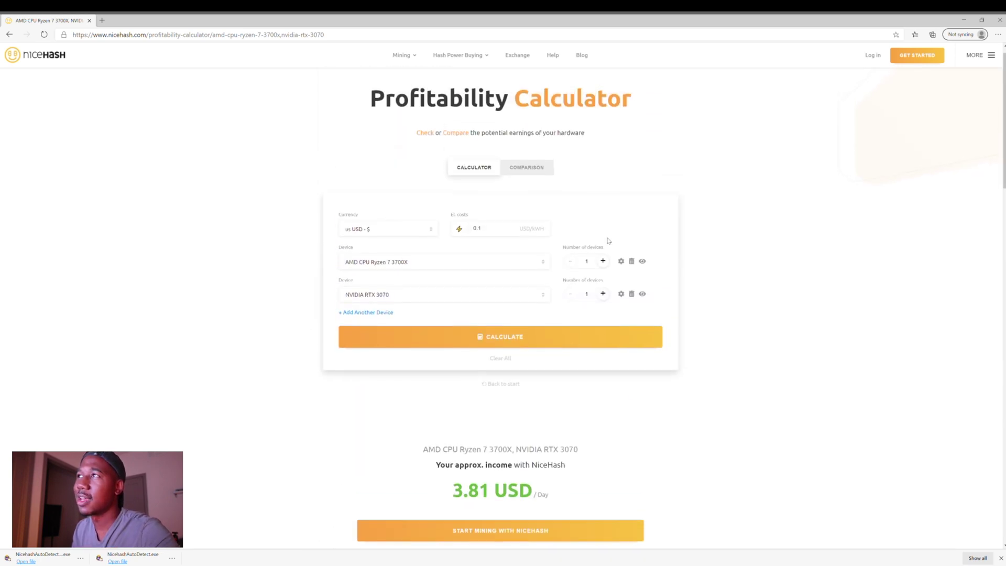
{"action": "left_click", "coordinate": [489, 233]}
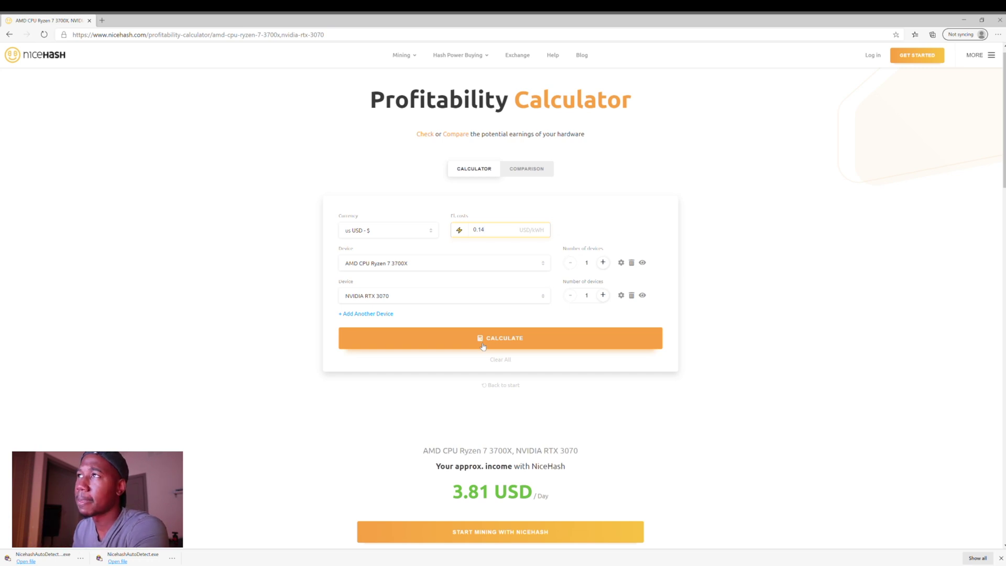
Recalculate with a 0.14 USD/kWh electricity cost, bringing estimated income to 3.65 USD per day.
{"action": "left_click", "coordinate": [482, 340]}
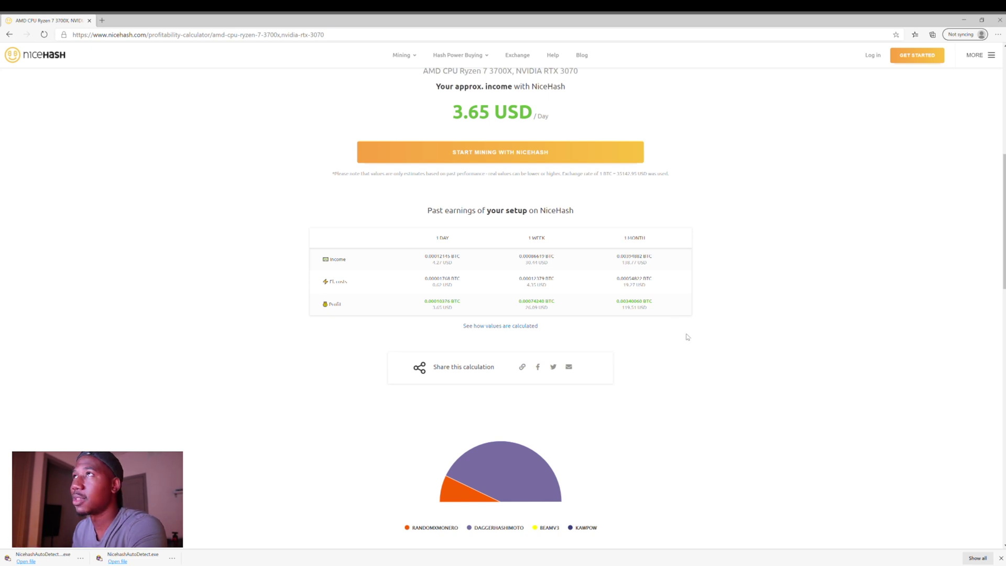
{"action": "scroll", "coordinate": [687, 337], "scroll_direction": "up", "scroll_amount": 8}
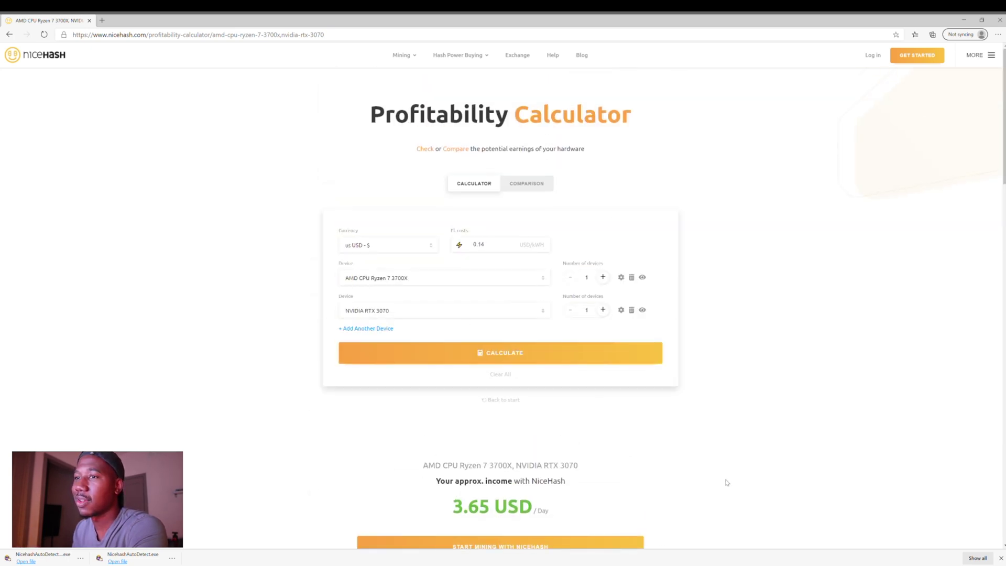
{"action": "scroll", "coordinate": [654, 459], "scroll_direction": "down", "scroll_amount": 7}
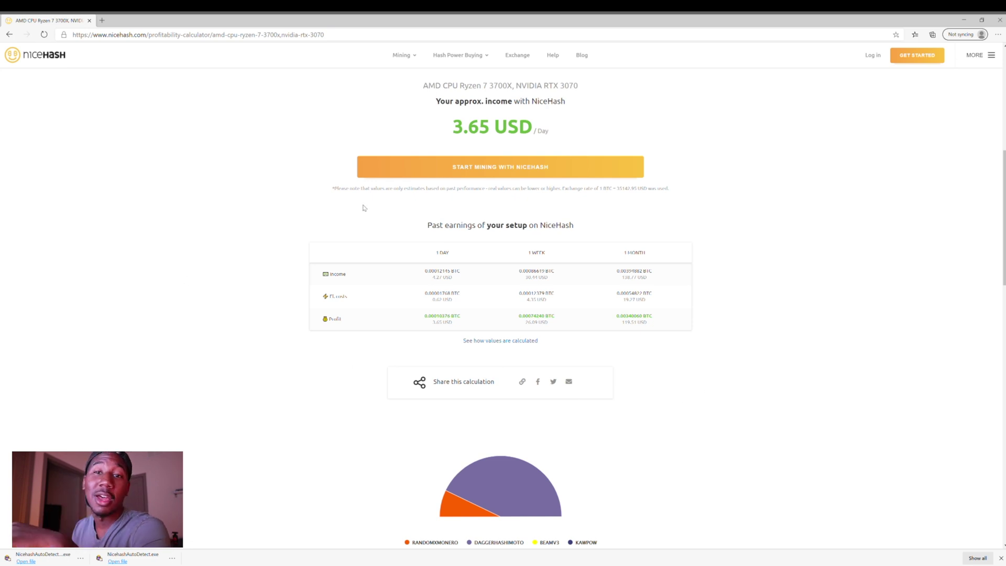
Start mining with NiceHash from the estimate and reach the dashboard showing 1 active rig.
{"action": "left_click", "coordinate": [525, 173]}
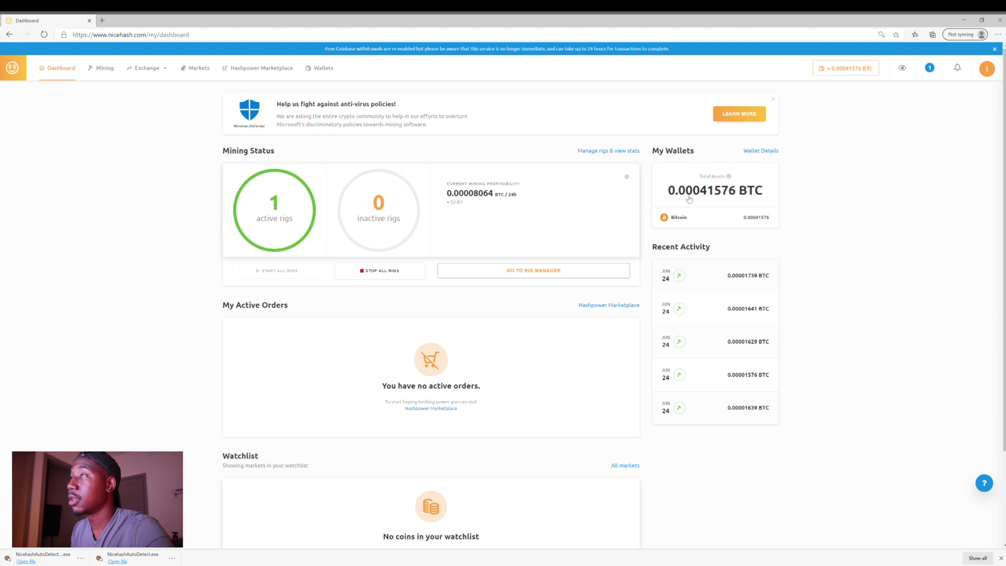
Open the Mining rig manager listing the myExcavator1 rig at 58.45 MH/s and 115W.
{"action": "scroll", "coordinate": [645, 433], "scroll_direction": "down", "scroll_amount": 3}
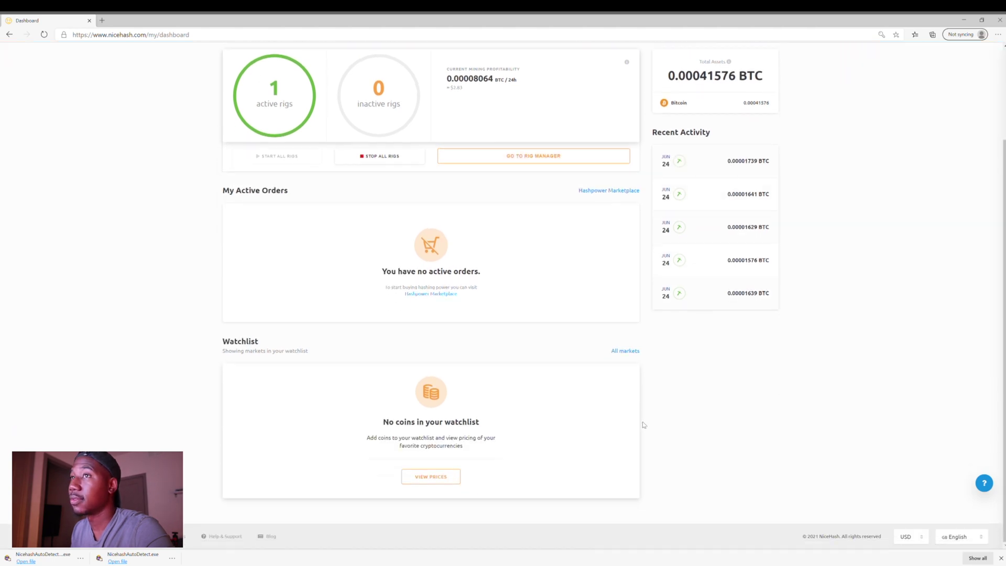
{"action": "scroll", "coordinate": [689, 431], "scroll_direction": "up", "scroll_amount": 3}
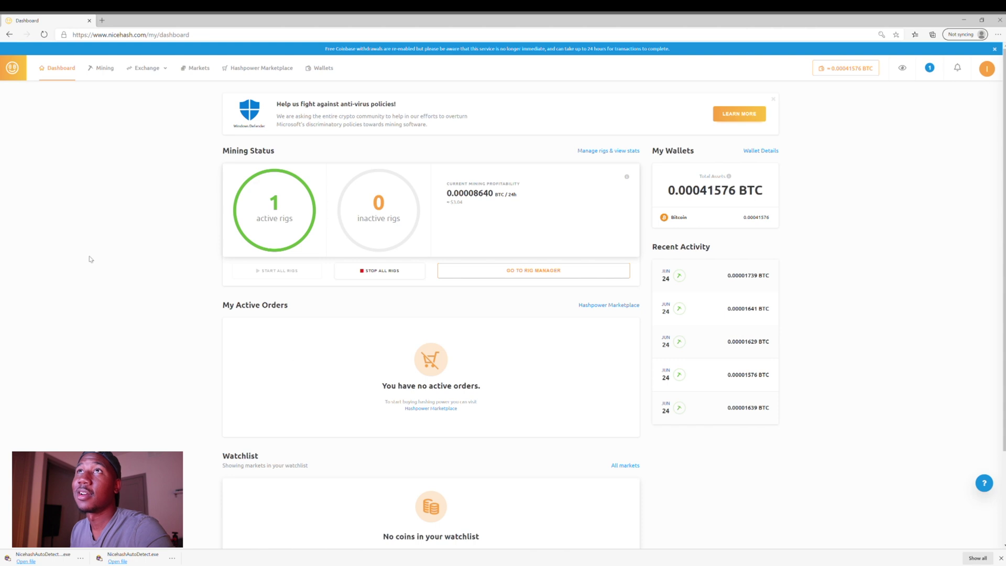
{"action": "left_click", "coordinate": [106, 69]}
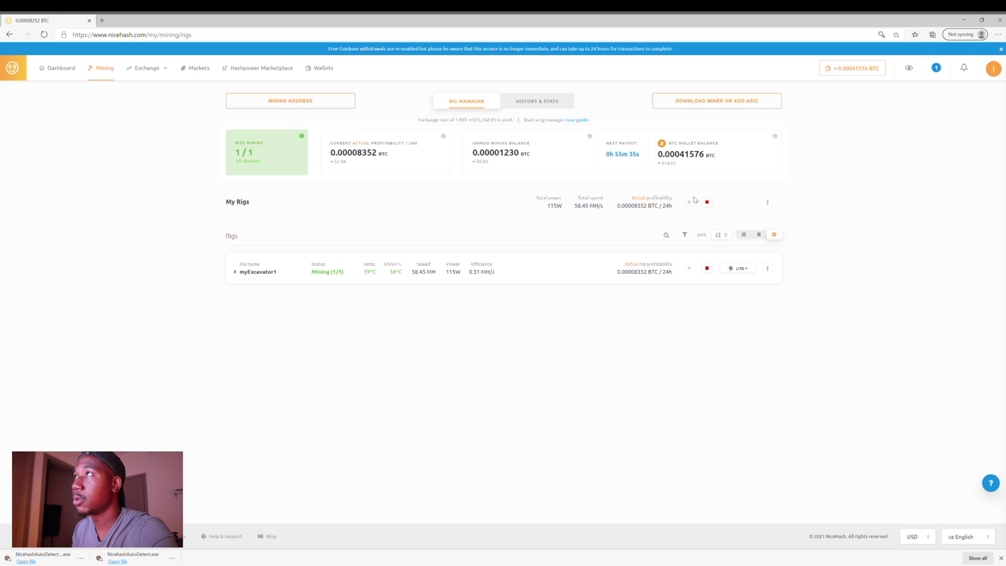
Open the Select mining option page via Download Miner or Add ASIC.
{"action": "left_click", "coordinate": [735, 108]}
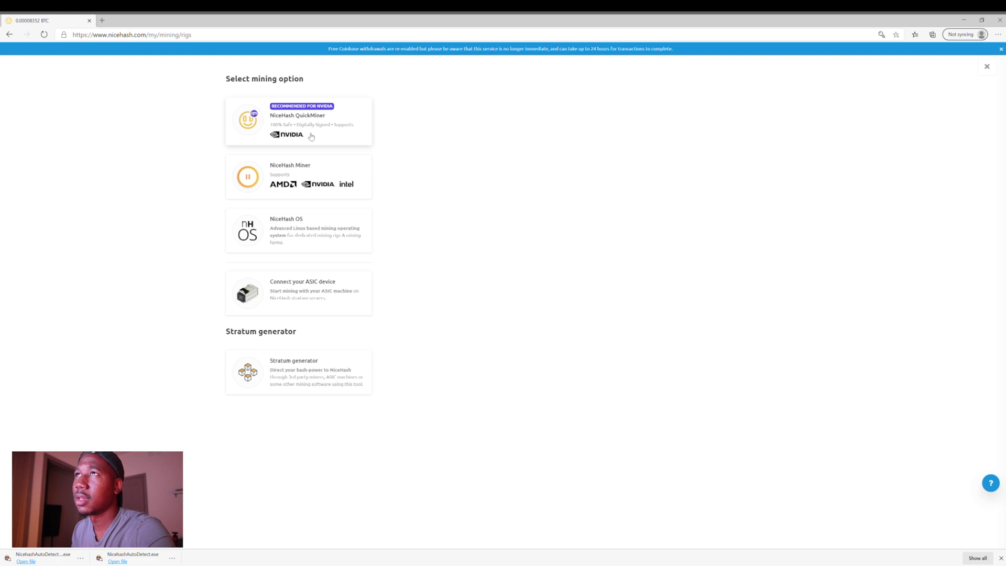
Choose QuickMiner, acknowledge the antivirus exception, and open its v0.5.1.3 GitHub release page.
{"action": "left_click", "coordinate": [311, 137]}
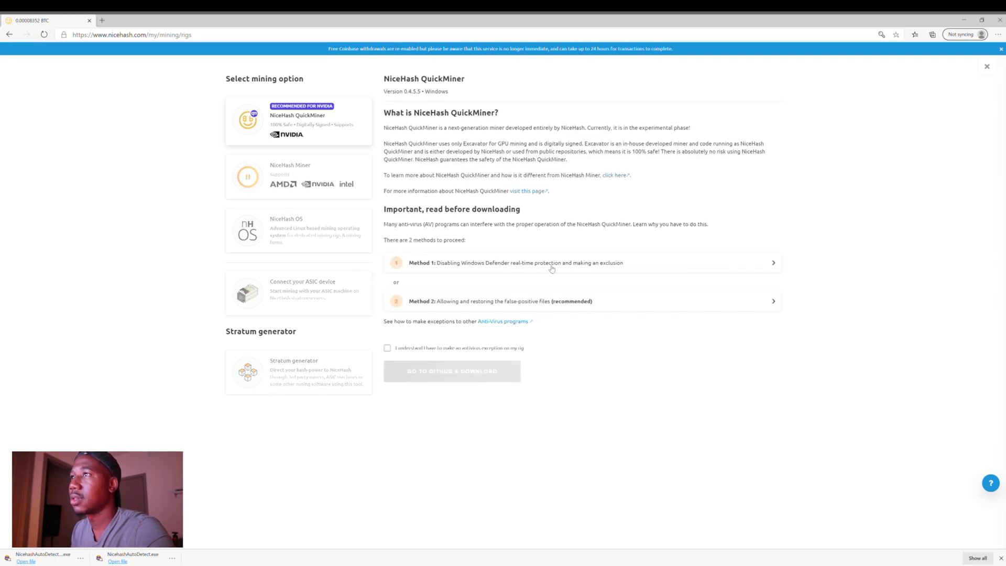
{"action": "left_click", "coordinate": [387, 348]}
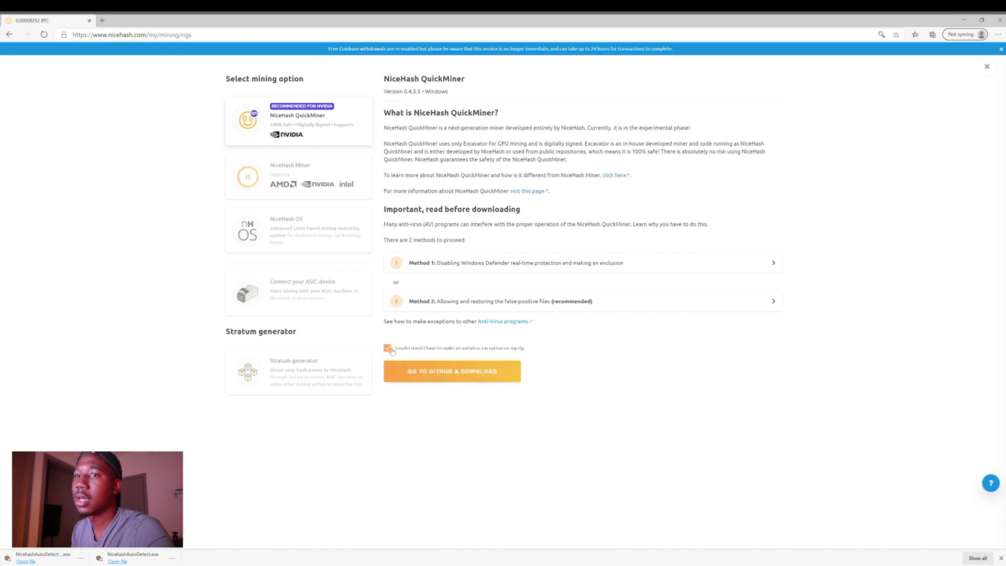
{"action": "left_click", "coordinate": [416, 379]}
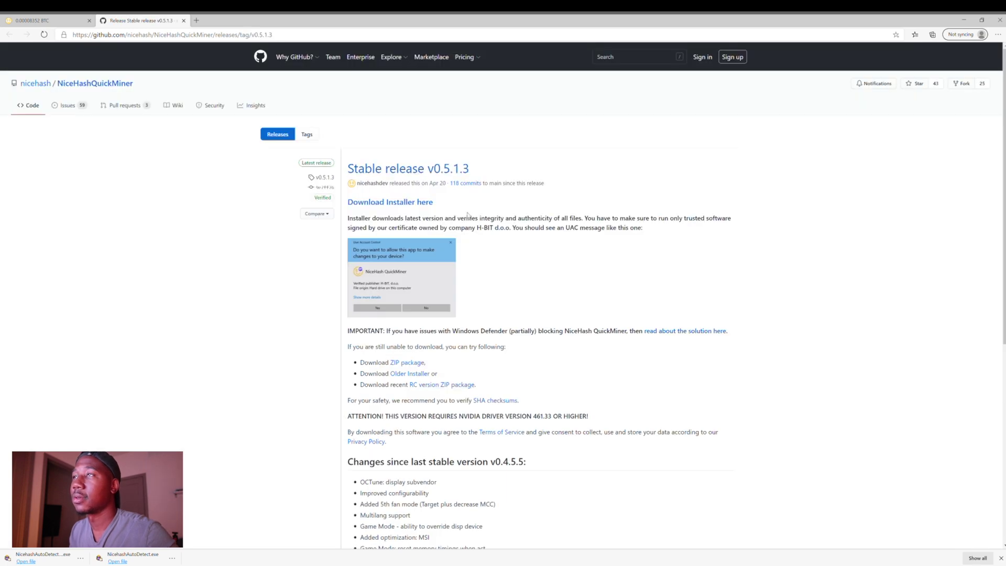
Download the QuickMiner v0.5.1.3 installer from GitHub and launch it.
{"action": "scroll", "coordinate": [468, 215], "scroll_direction": "down", "scroll_amount": 10}
{"action": "scroll", "coordinate": [521, 283], "scroll_direction": "up", "scroll_amount": 10}
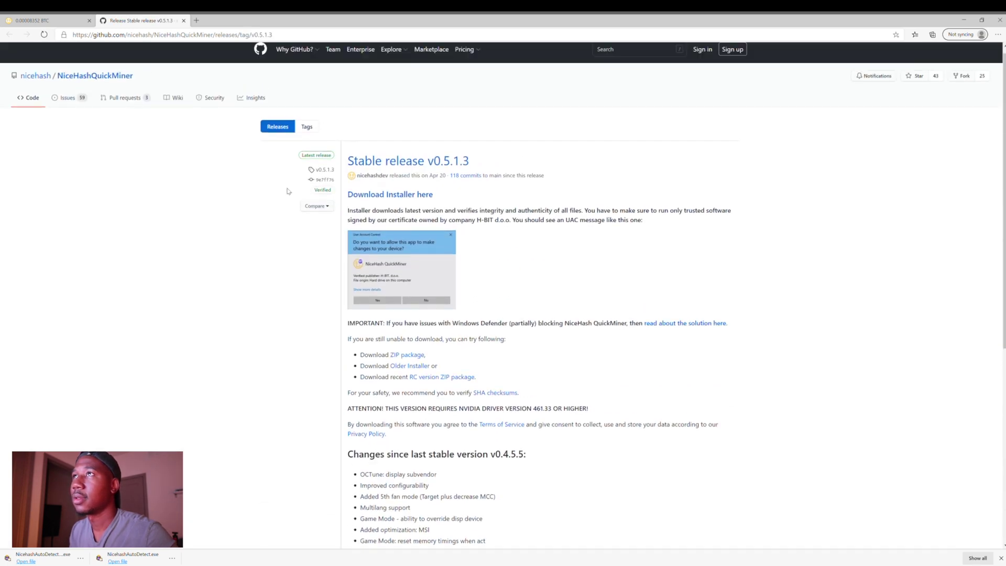
{"action": "left_click", "coordinate": [404, 203]}
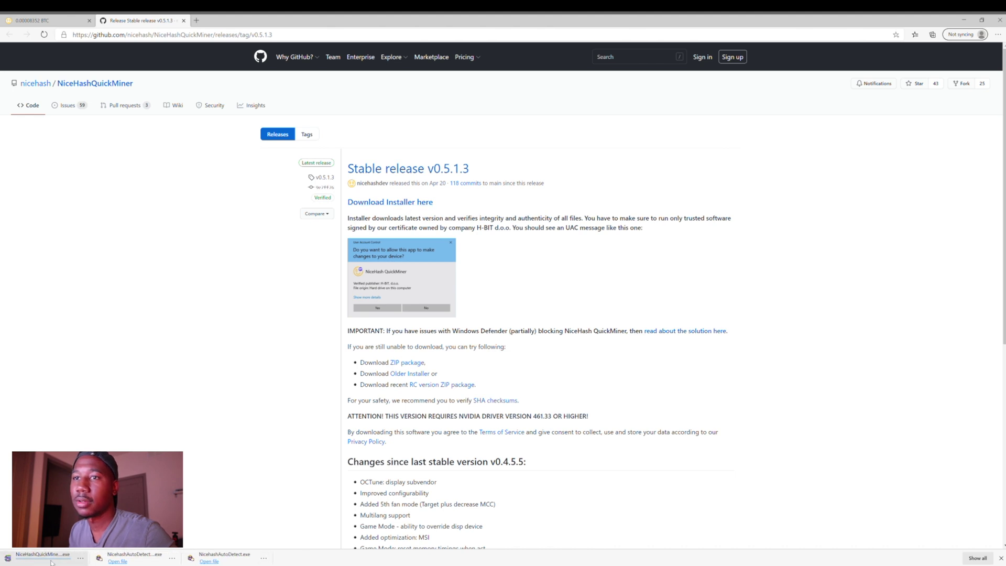
{"action": "left_click", "coordinate": [42, 557]}
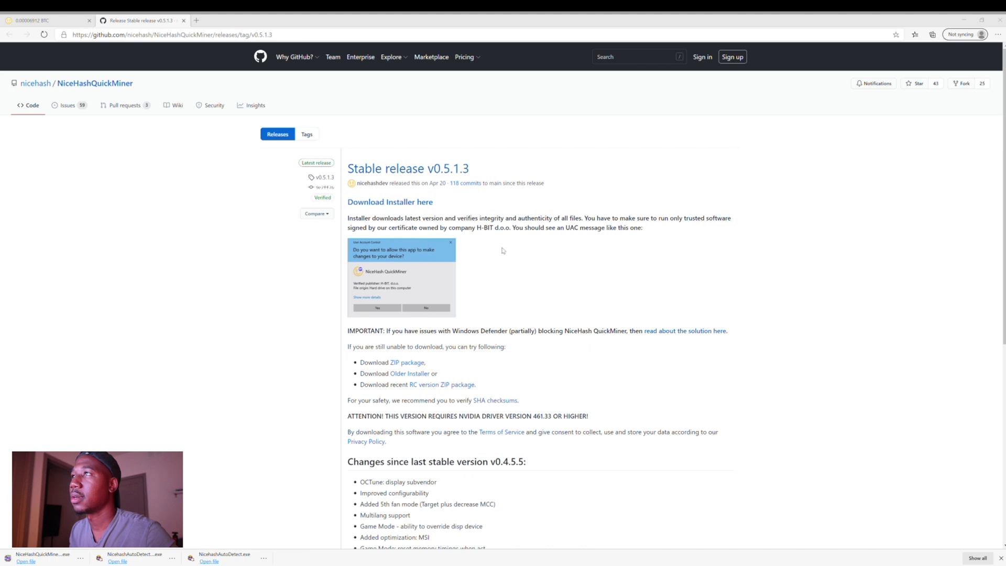
Return to NiceHash's mining rigs page and show the Bitcoin mining address.
{"action": "key", "text": "ctrl+shift+Tab"}
{"action": "left_click", "coordinate": [740, 295]}
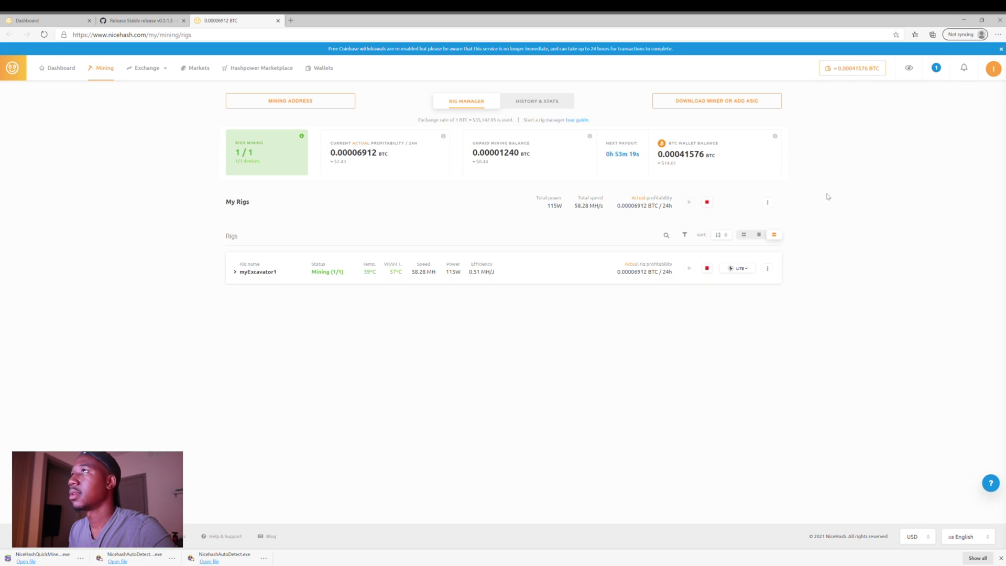
{"action": "left_click", "coordinate": [303, 101]}
Copy the Bitcoin mining address to the clipboard and close the Mining Wallet Address dialog.
{"action": "left_click_drag", "start_coordinate": [518, 140], "coordinate": [395, 144]}
{"action": "left_click", "coordinate": [591, 141]}
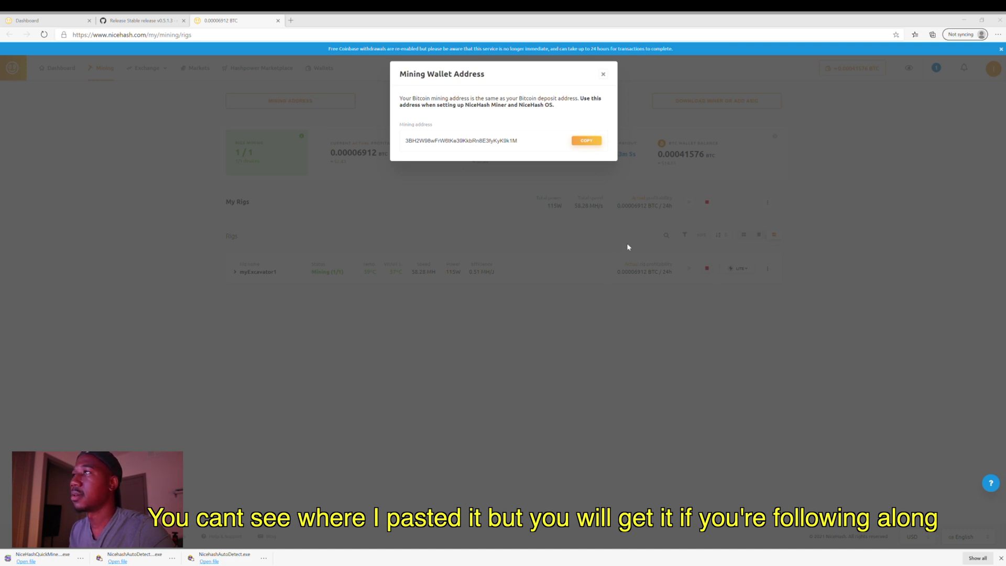
{"action": "left_click", "coordinate": [603, 74]}
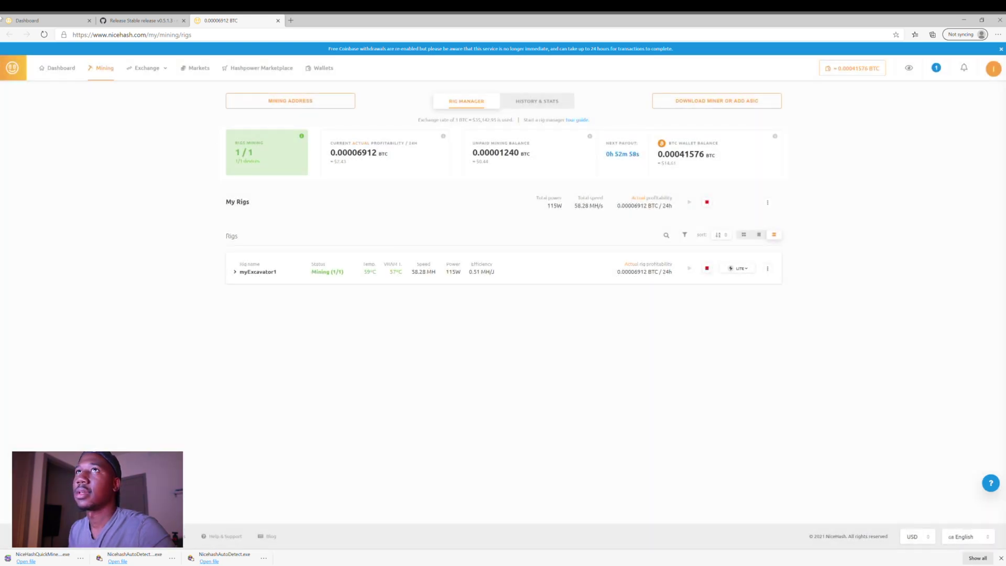
Reload the NiceHash Rig Manager page so the newly installed QuickMiner rig appears.
{"action": "left_click", "coordinate": [44, 36]}
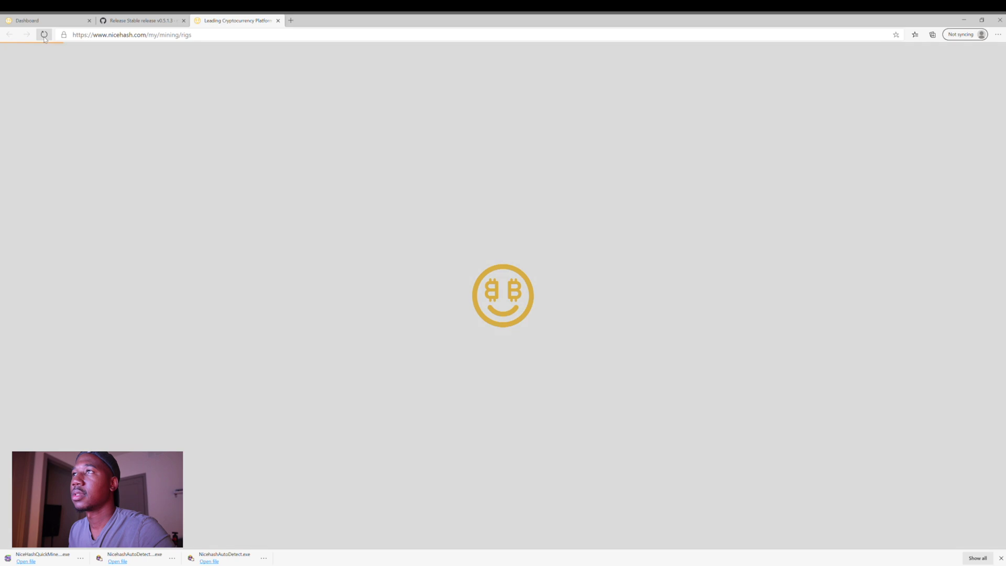